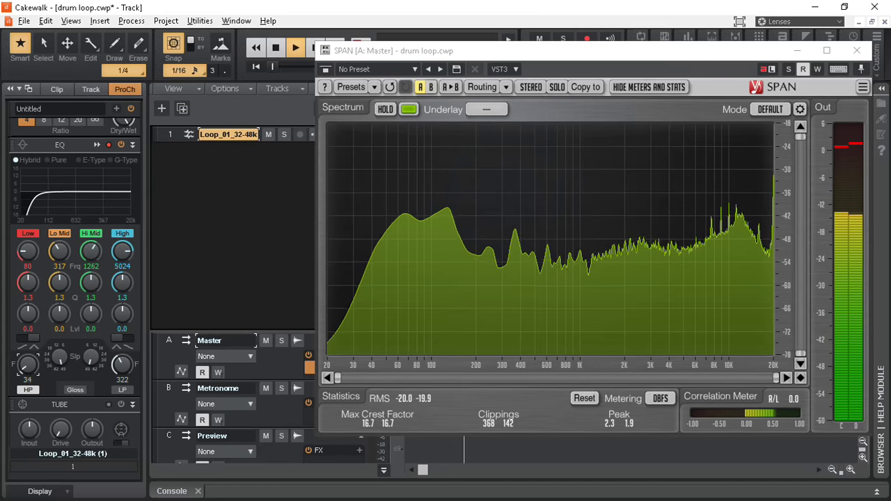
Sweep the EQ's high-pass frequency up to 20000 Hz and back to 20 Hz, switch the high-pass filter off and stop playback.
left_click_drag(28, 364, 28, 331)
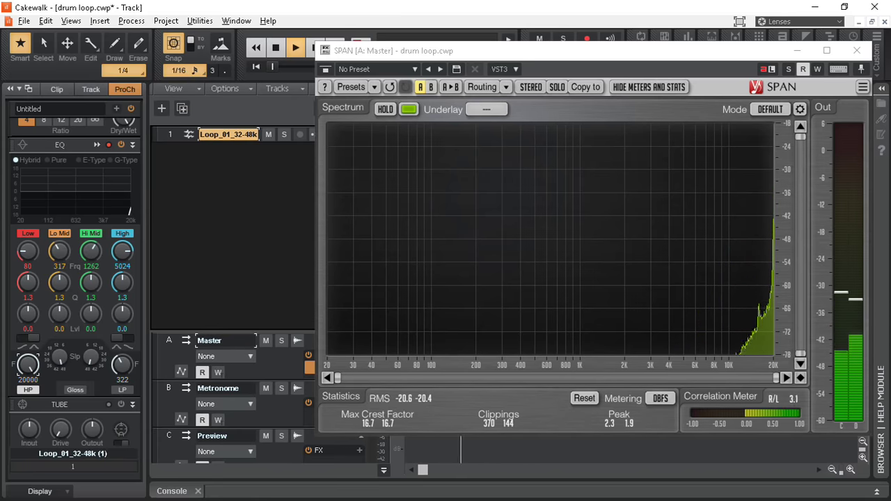
left_click_drag(28, 364, 28, 373)
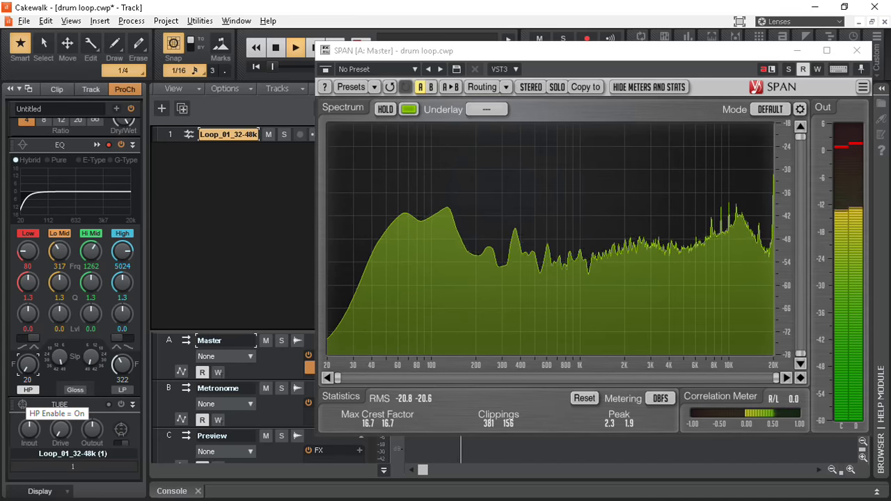
left_click(27, 390)
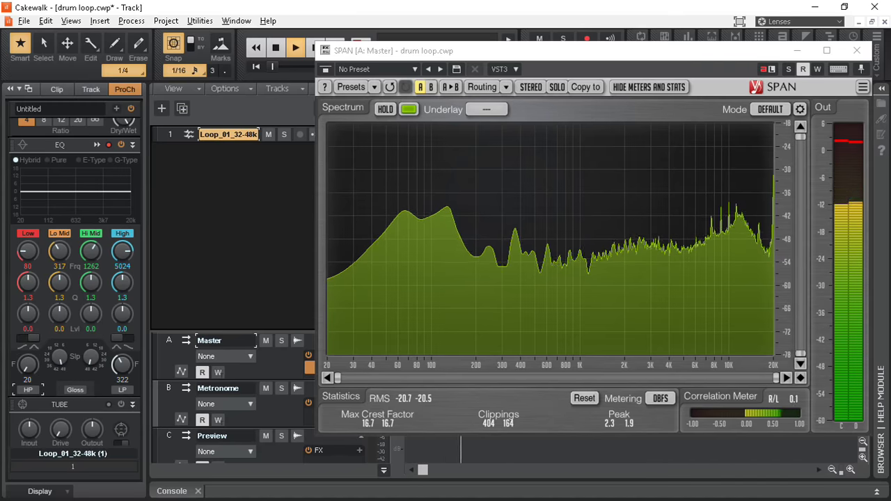
key("space")
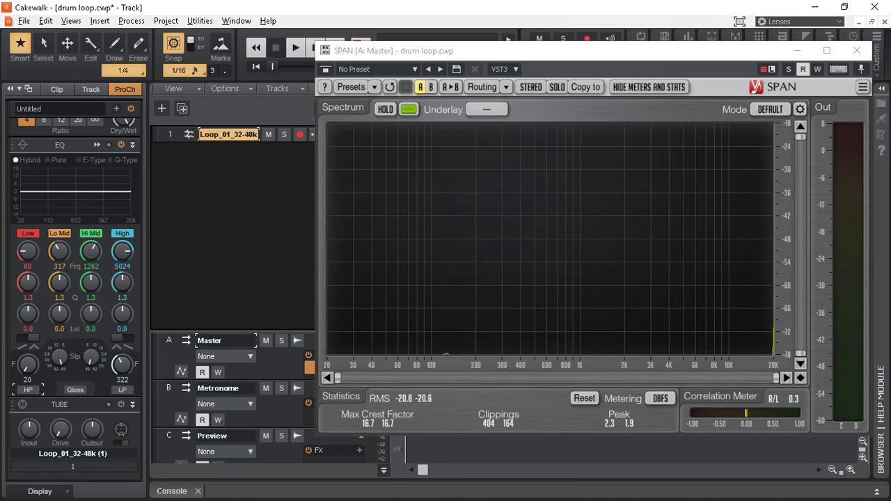
Restart playback and switch on the EQ's low-pass filter, adjusting its slope and setting its frequency to 20000 Hz.
key("ctrl")
key("ctrl")
key("space")
left_click(122, 390)
left_click_drag(122, 365, 121, 306)
left_click_drag(91, 357, 91, 328)
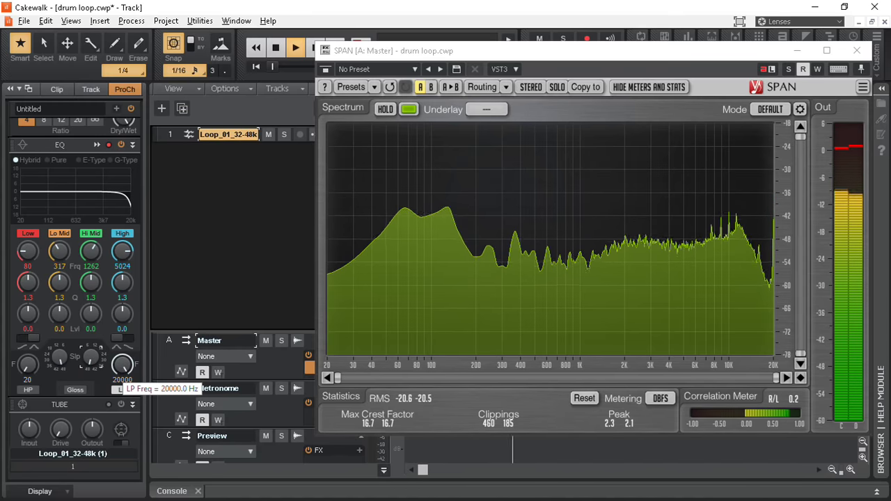
left_click_drag(123, 367, 122, 371)
Sweep the low-pass frequency gradually down to 20 Hz while the drum loop plays.
scroll(122, 363, "down", 10)
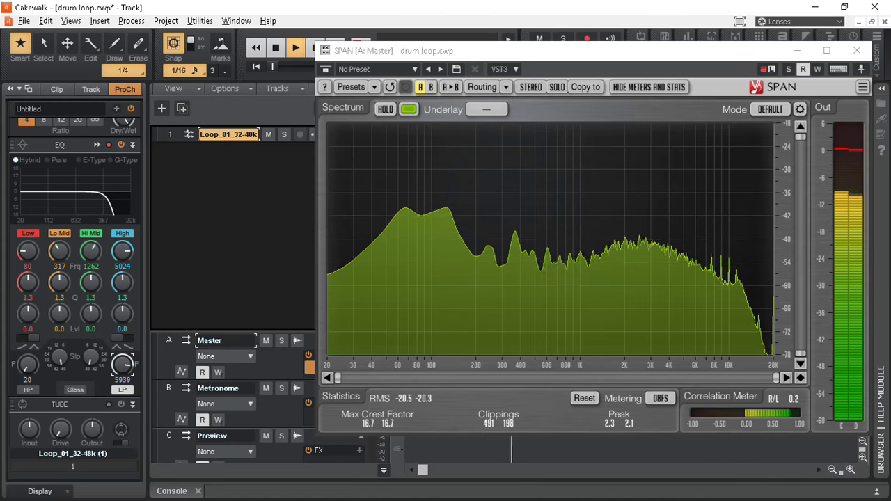
scroll(122, 363, "down", 5)
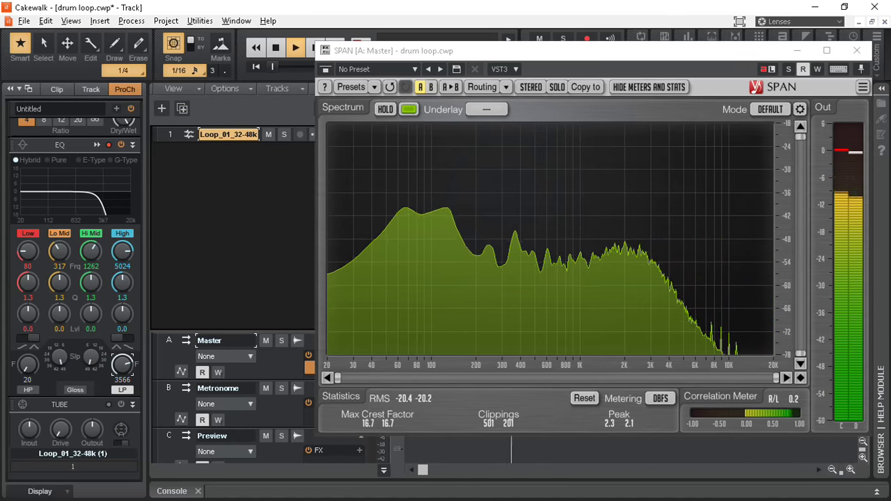
scroll(121, 364, "down", 8)
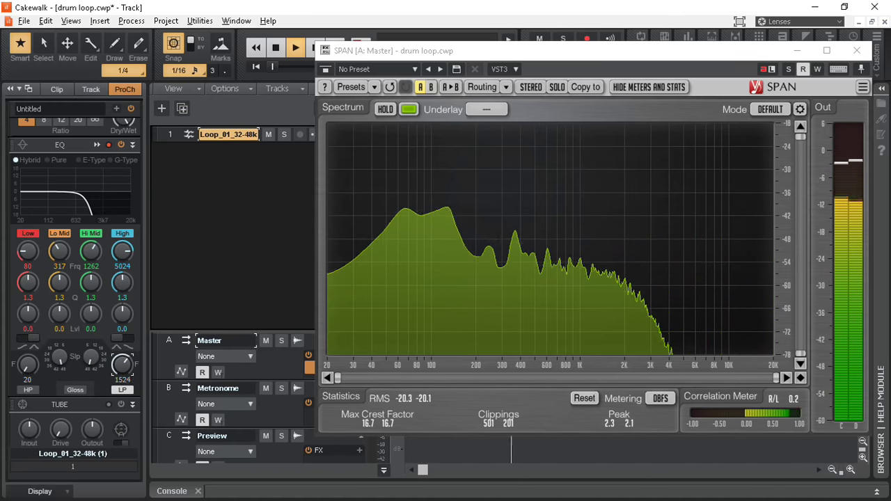
scroll(122, 363, "down", 10)
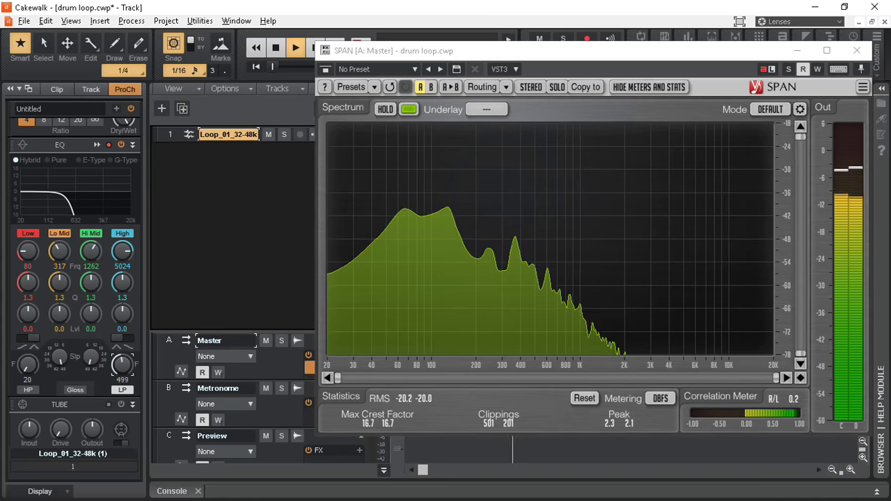
scroll(122, 364, "down", 10)
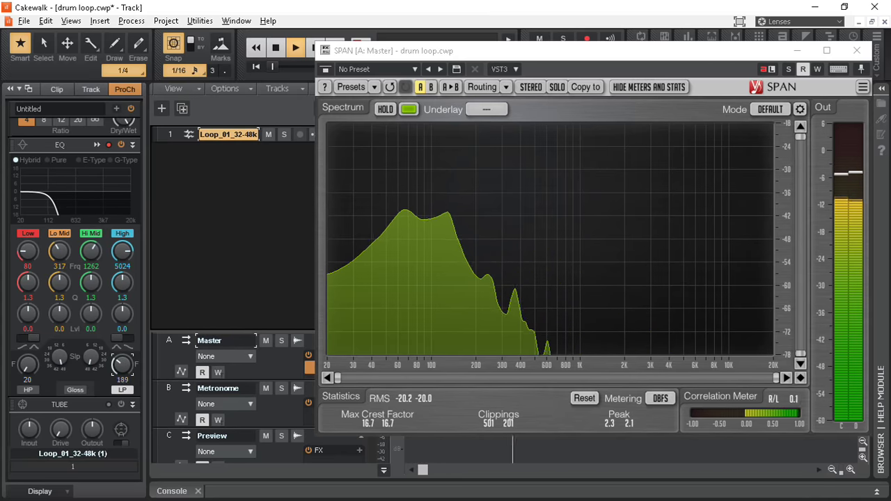
scroll(122, 364, "down", 10)
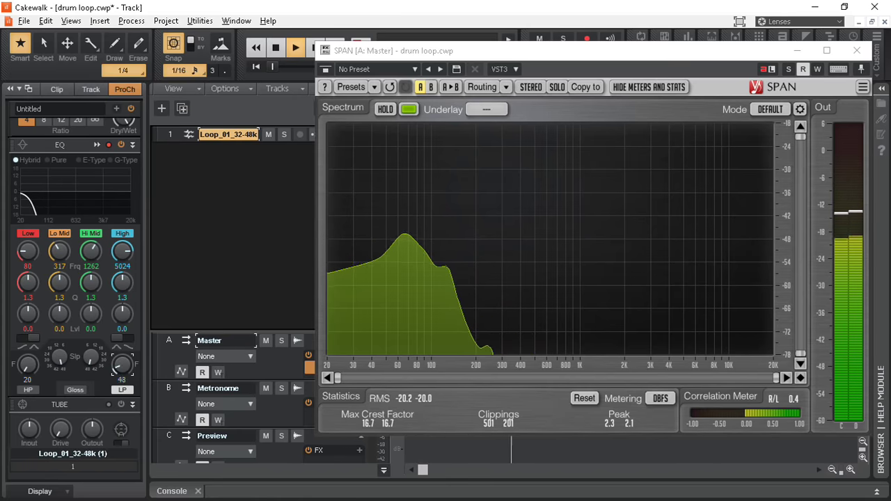
scroll(121, 364, "down", 5)
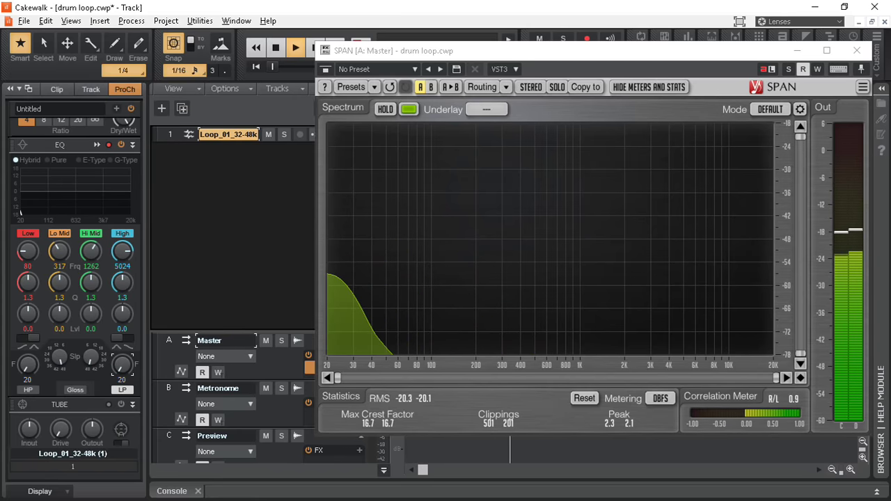
Sweep the low-pass frequency back up to 20000 Hz and switch the low-pass filter off.
scroll(121, 363, "up", 3)
scroll(122, 363, "up", 10)
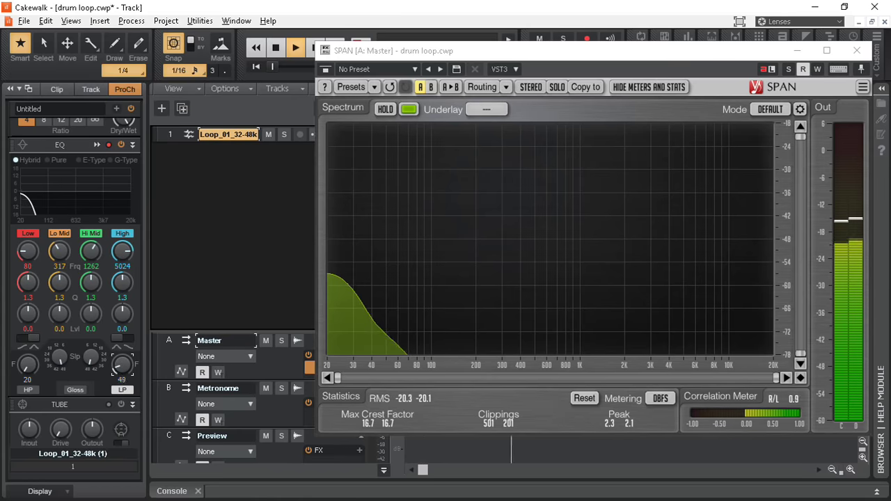
scroll(122, 363, "up", 10)
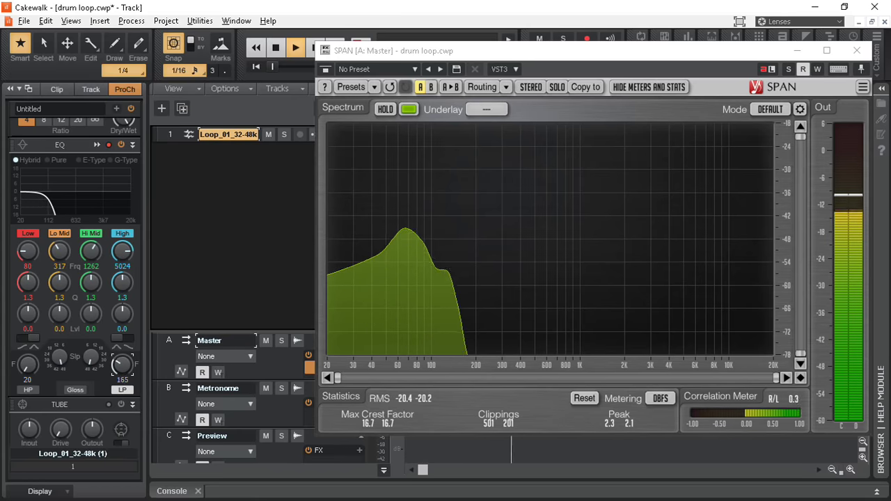
scroll(122, 363, "up", 10)
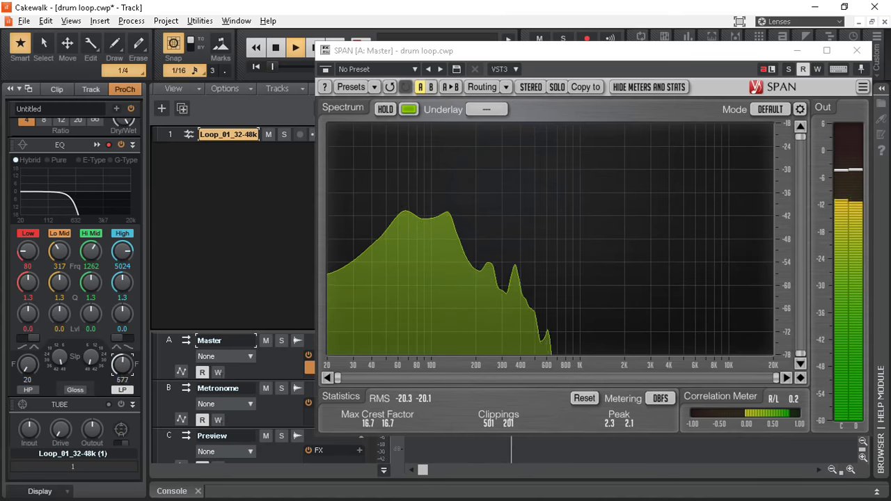
scroll(122, 364, "up", 8)
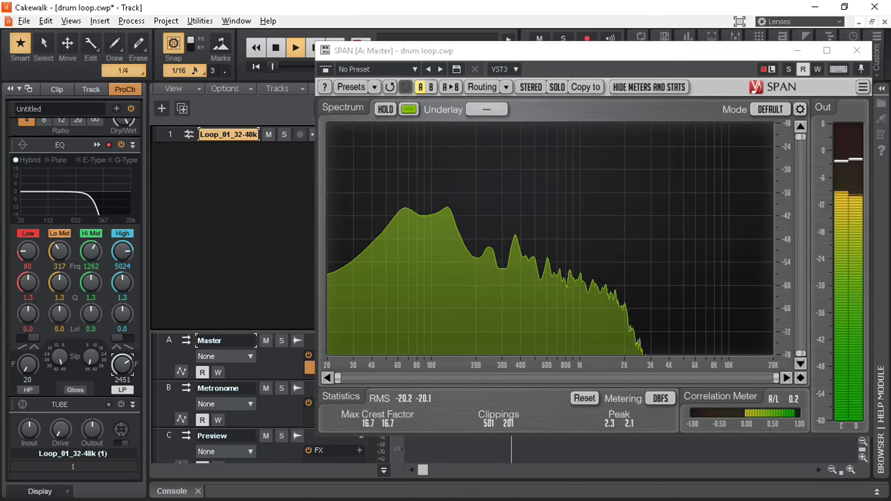
scroll(122, 363, "up", 8)
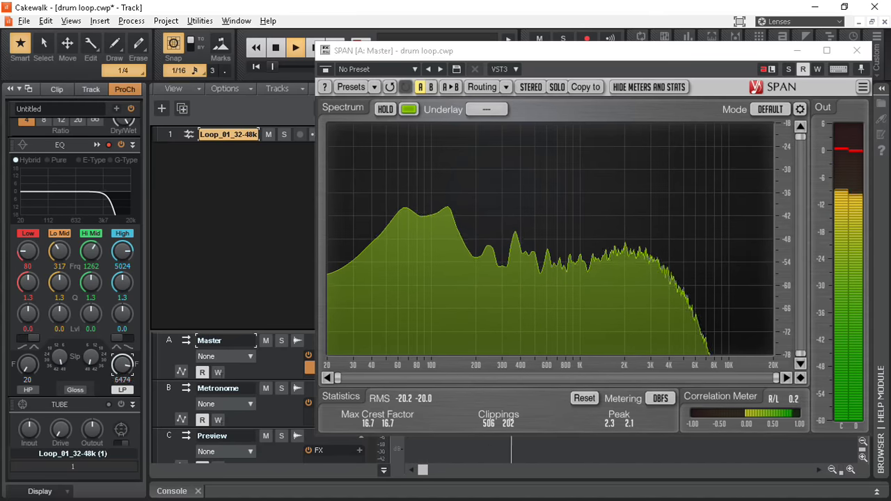
scroll(122, 364, "up", 4)
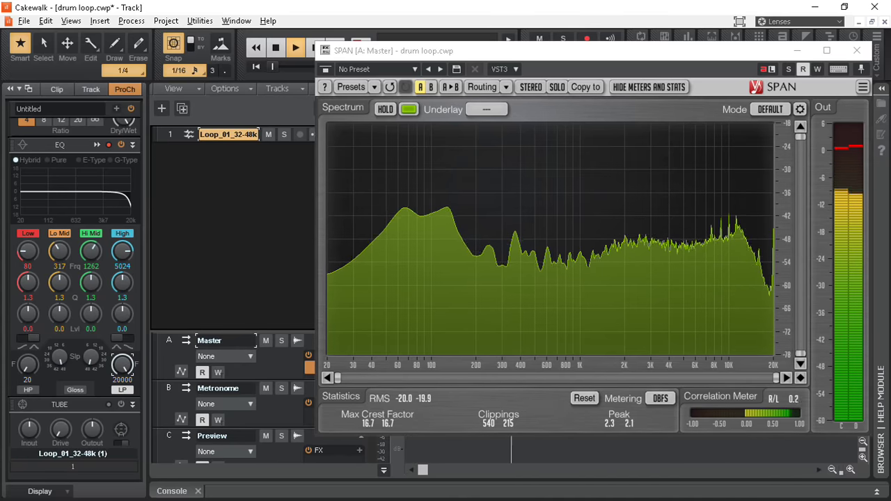
left_click(123, 391)
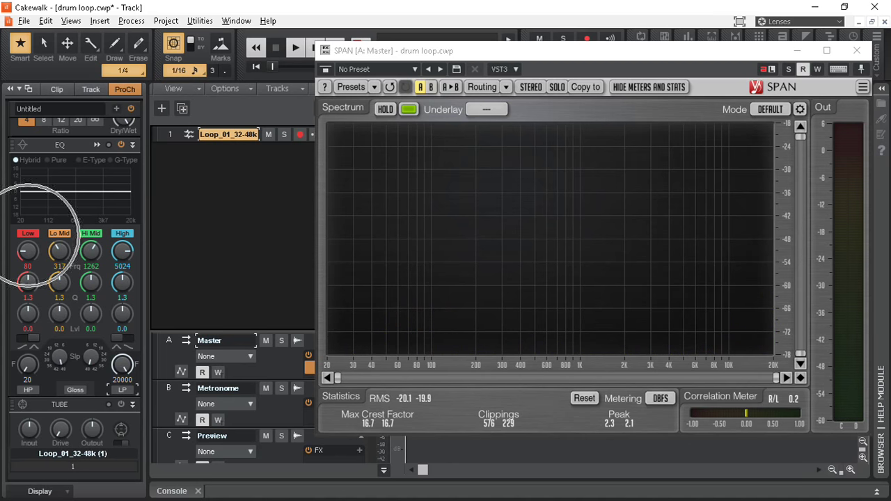
mouse_move(28, 261)
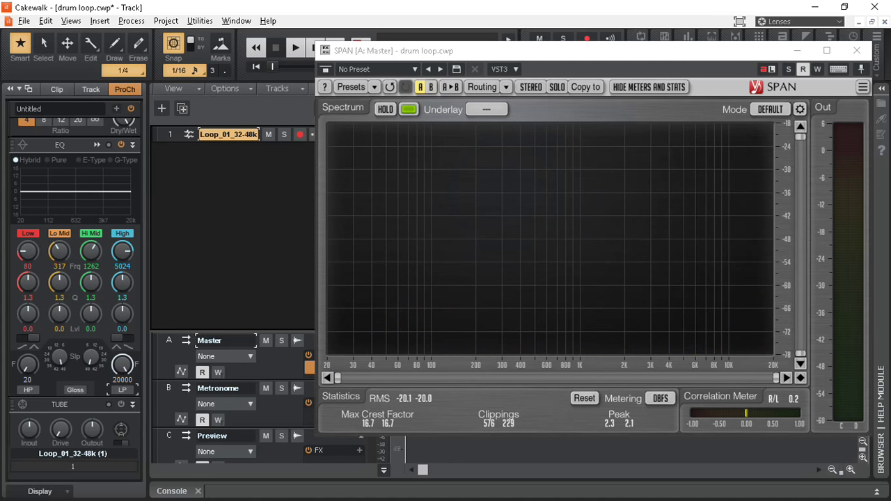
key("ctrl")
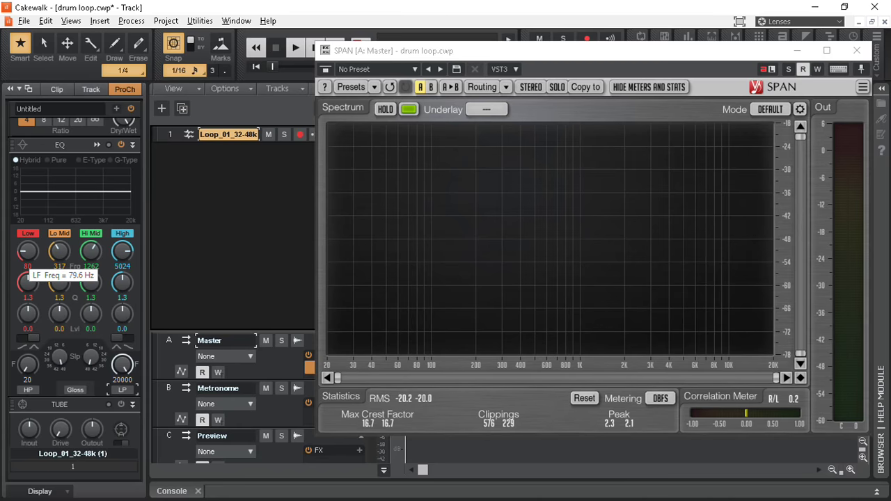
left_click(28, 282)
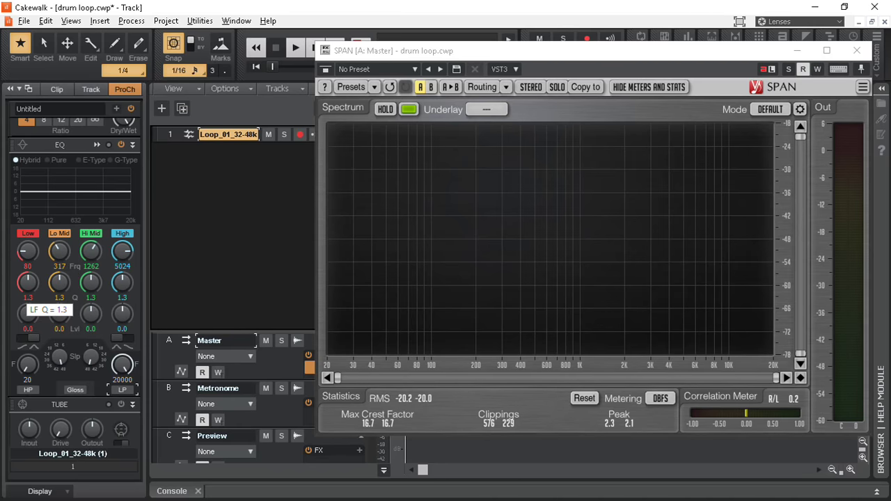
mouse_move(28, 315)
key("ctrl")
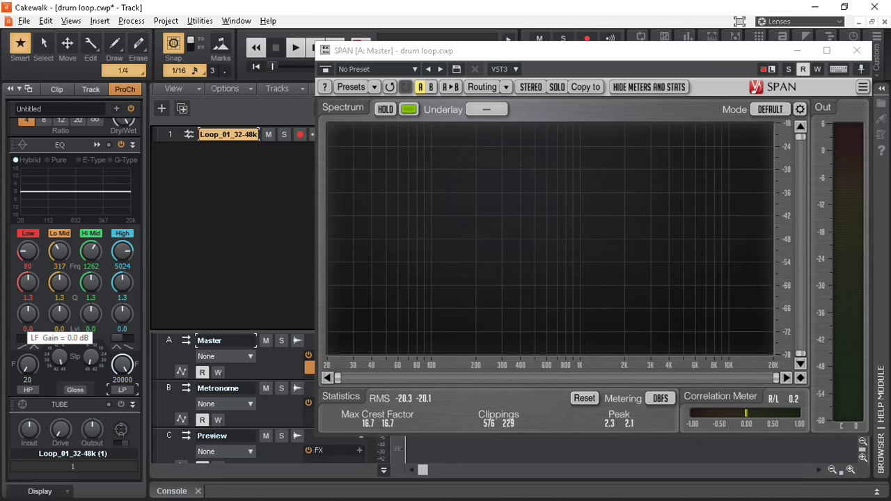
Start playback and boost the EQ's Low band with a level of 11.0 dB and a Q of 11.1.
key("space")
mouse_move(28, 282)
left_click_drag(27, 314, 28, 288)
scroll(27, 314, "up", 6)
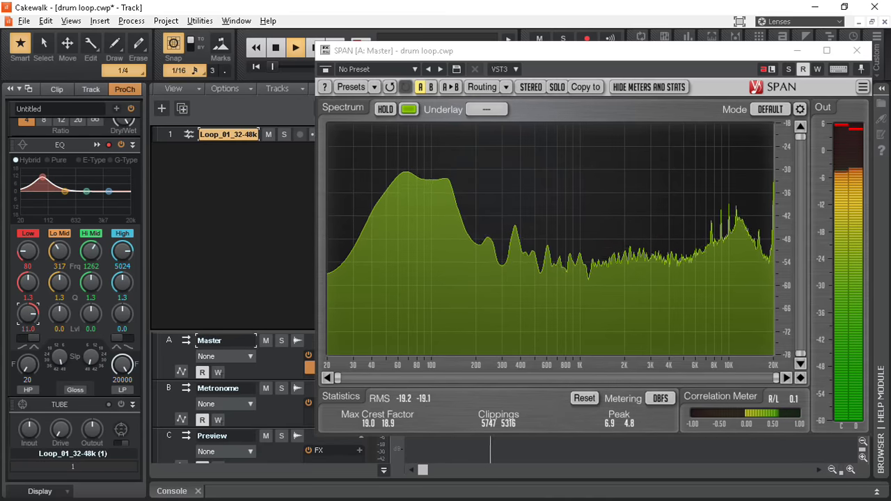
left_click(28, 281)
scroll(28, 282, "up", 6)
scroll(28, 281, "up", 5)
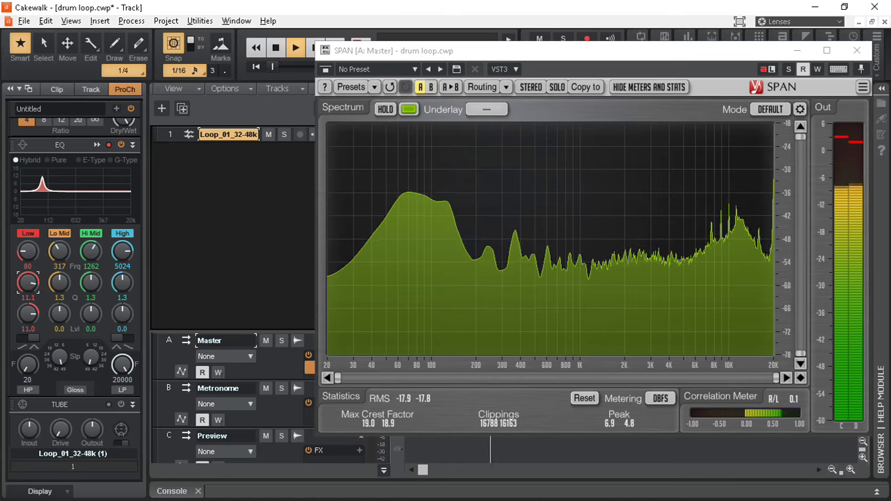
Sweep the boosted Low band across the spectrum down to 54 Hz, widening its Q to 4.3 and setting its level to 10.5 dB.
key("ctrl")
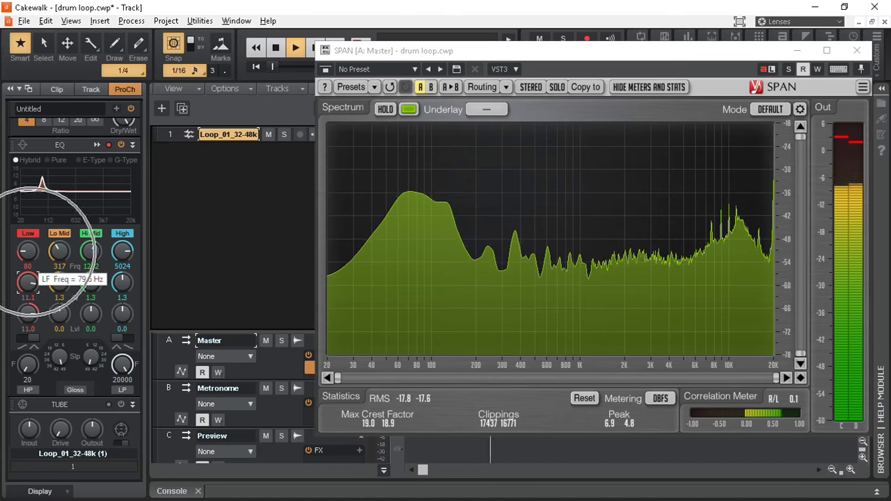
key("ctrl")
left_click_drag(28, 252, 28, 243)
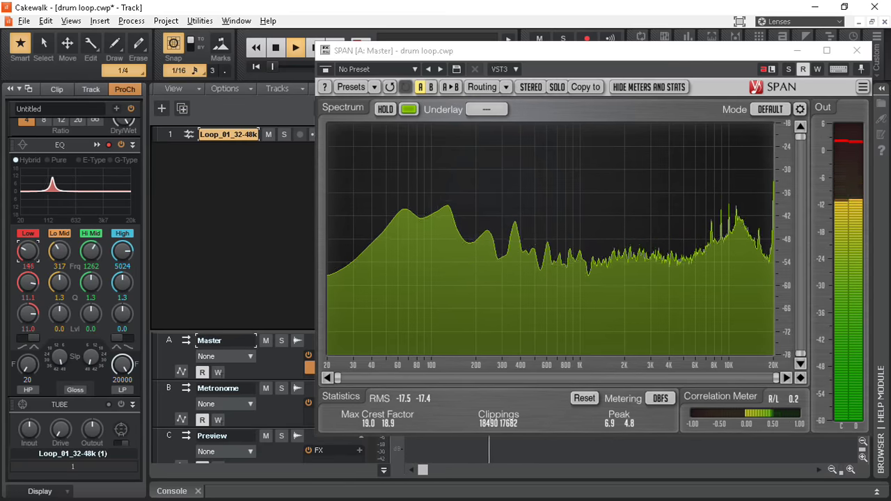
left_click_drag(28, 282, 28, 289)
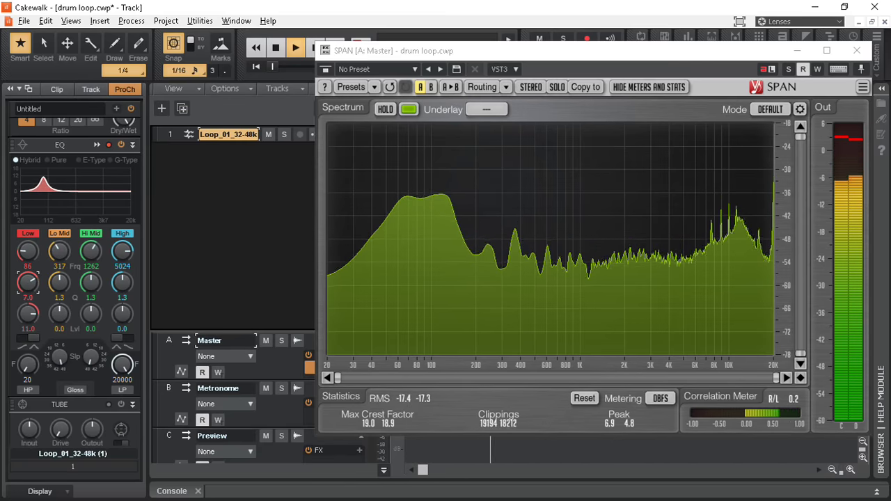
mouse_move(28, 313)
left_mouse_down()
mouse_move(28, 328)
mouse_move(28, 312)
left_mouse_up()
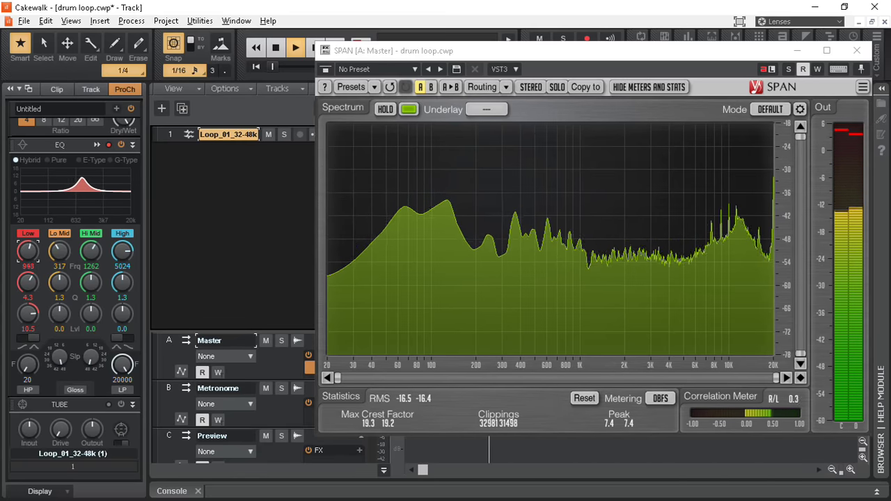
left_click_drag(27, 252, 28, 245)
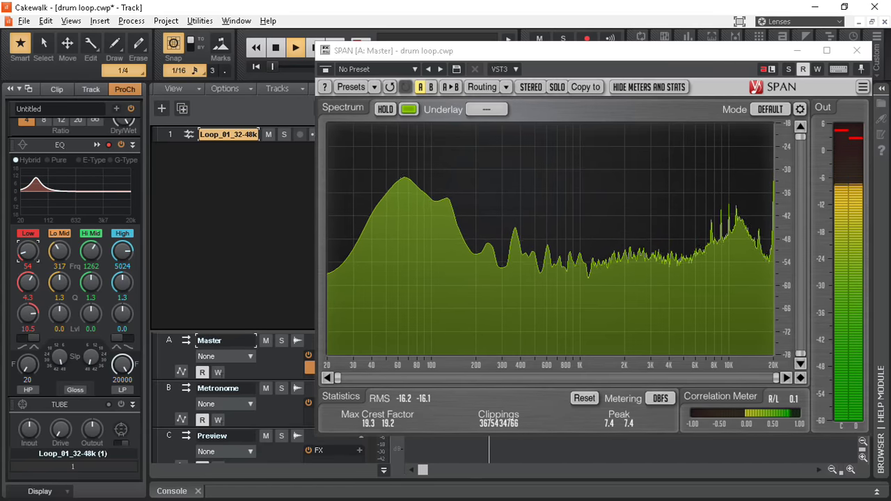
Cut the Low band to -17.9 dB with a Q of 0.9, sweep its frequency down to 62 Hz and stop playback.
mouse_move(28, 285)
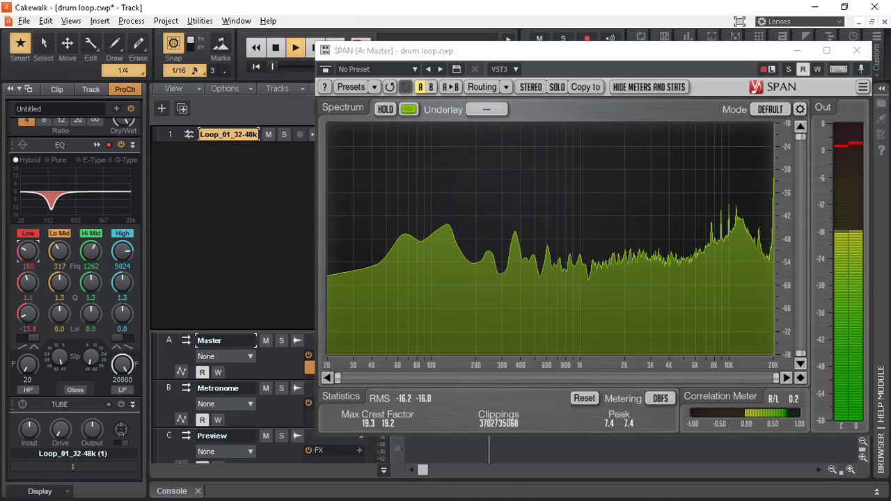
left_click_drag(28, 251, 28, 240)
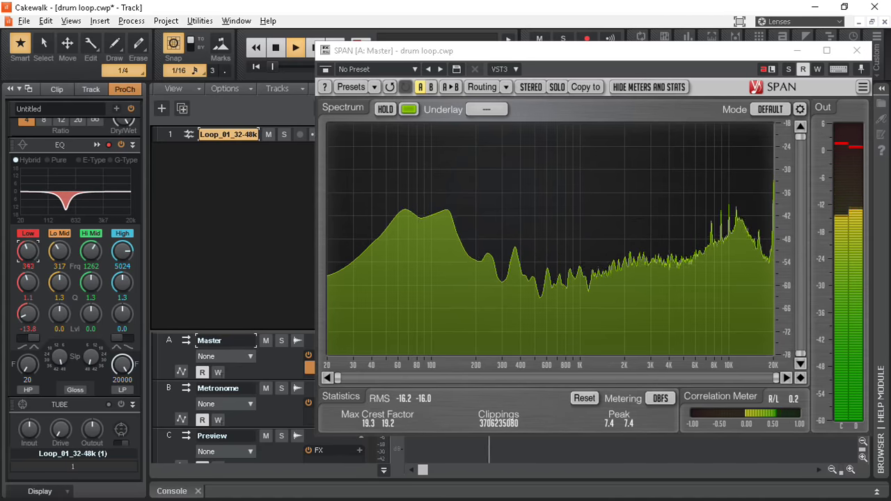
left_click_drag(28, 314, 28, 322)
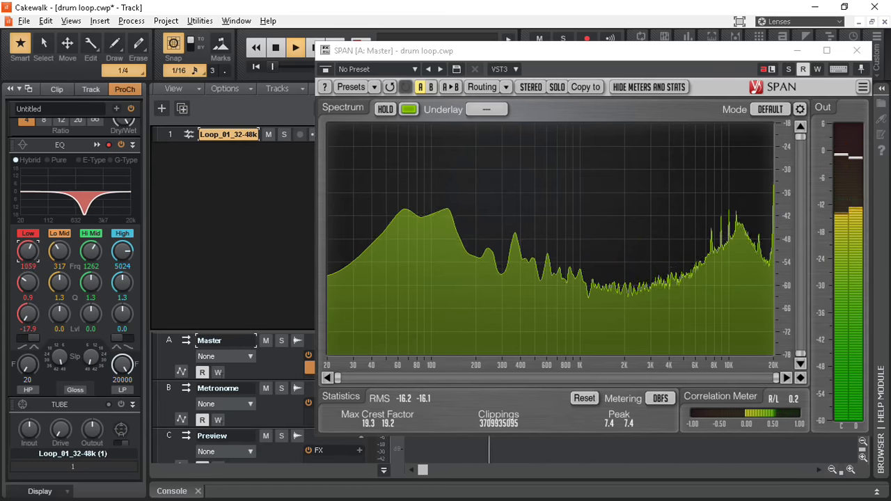
mouse_move(28, 252)
left_mouse_down()
mouse_move(28, 268)
mouse_move(28, 243)
left_mouse_up()
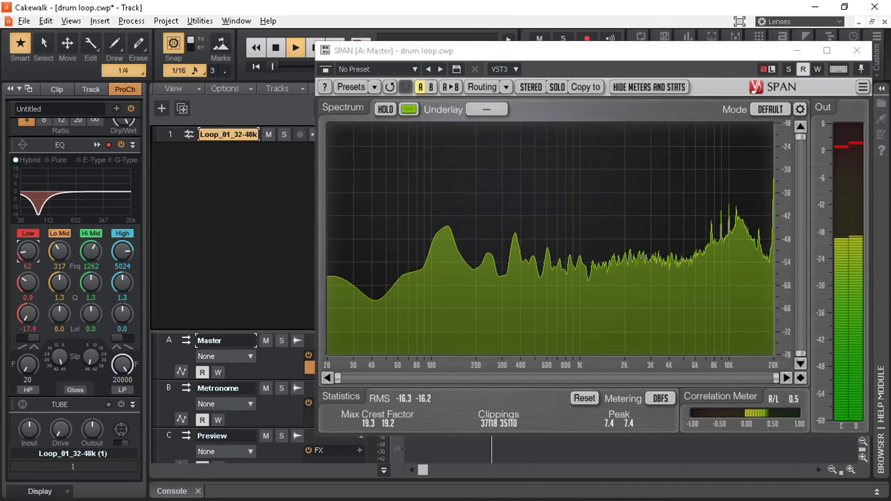
key("space")
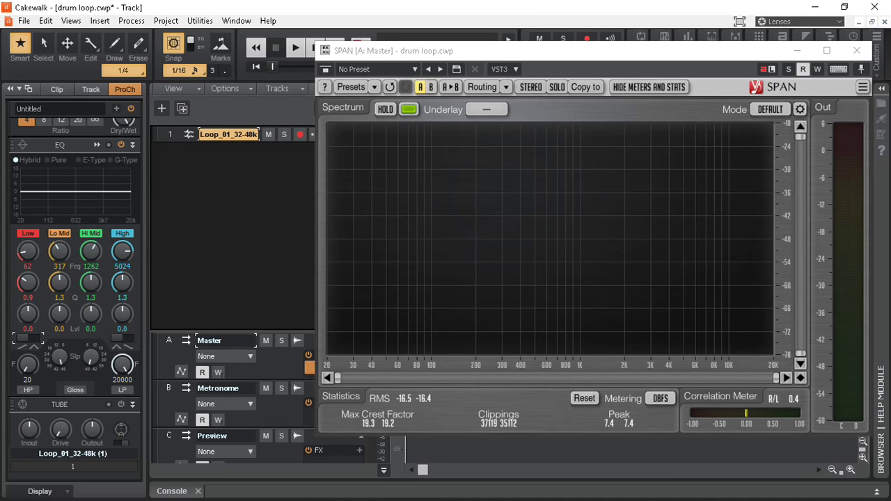
Start playback and boost the Low band to 11.3 dB, comparing its bell and shelf shapes, with the shelf frequency raised to 229 Hz.
key("space")
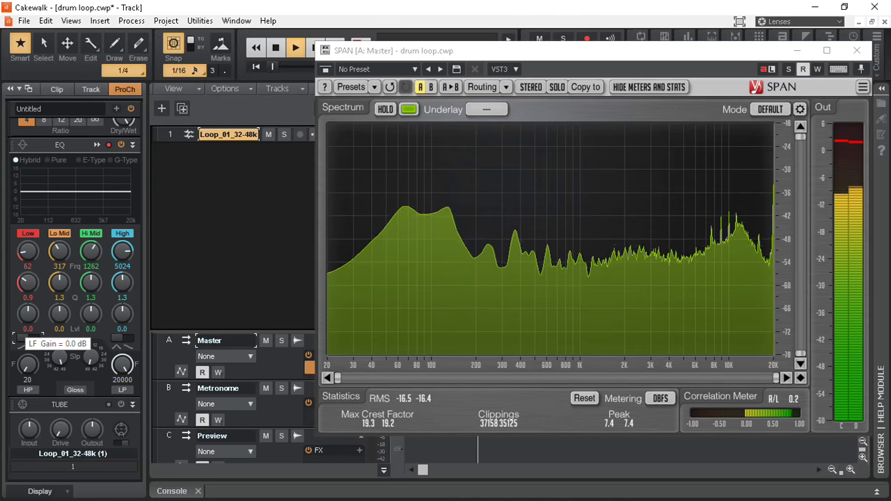
left_click_drag(28, 314, 28, 292)
left_click(28, 339)
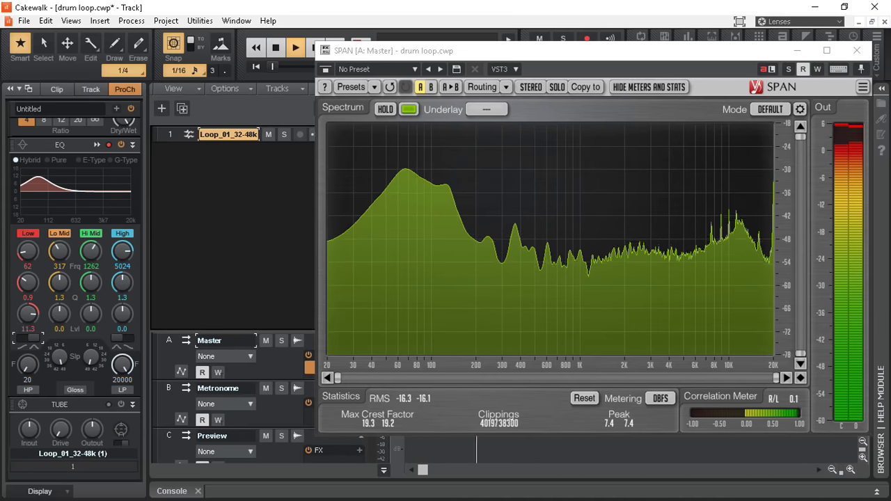
left_click(28, 338)
left_click(27, 251)
left_click_drag(28, 252, 28, 238)
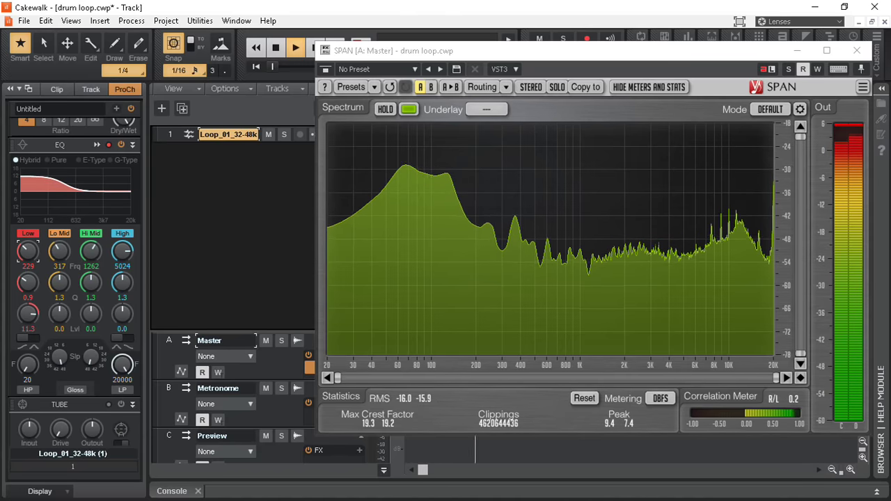
Lower the Low shelf's level to 5.8 dB, cut it to -12.5 dB, and stop playback with the level reset to 0.0 dB.
left_click_drag(28, 314, 28, 325)
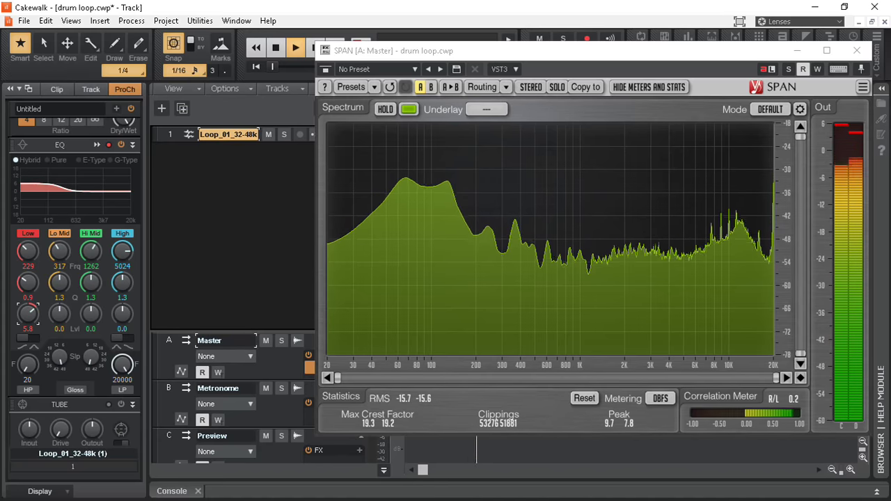
left_click_drag(28, 320, 28, 352)
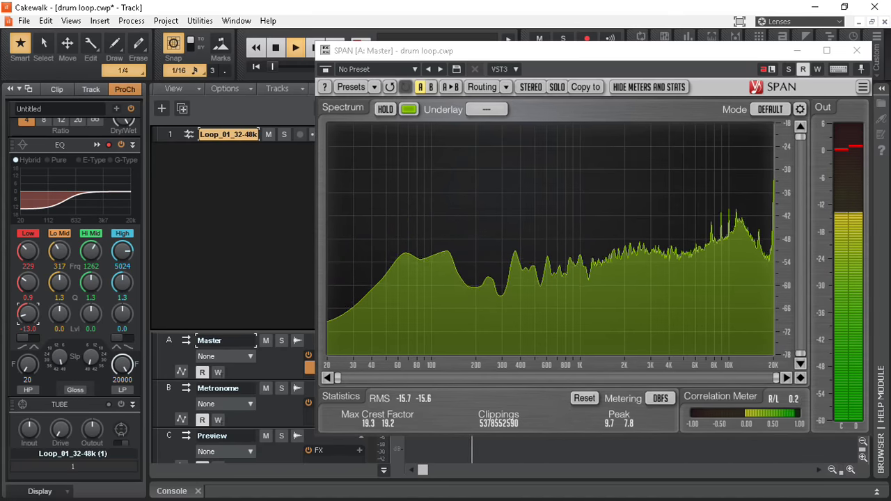
left_click_drag(26, 322, 26, 320)
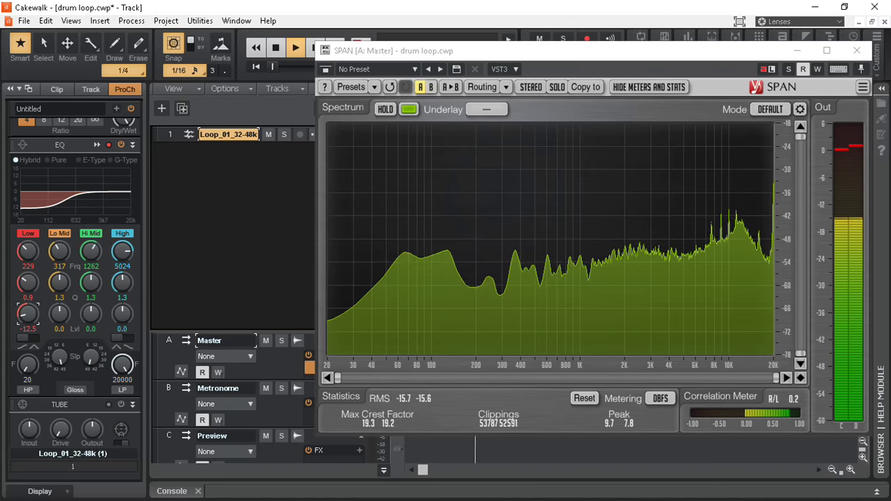
key("space")
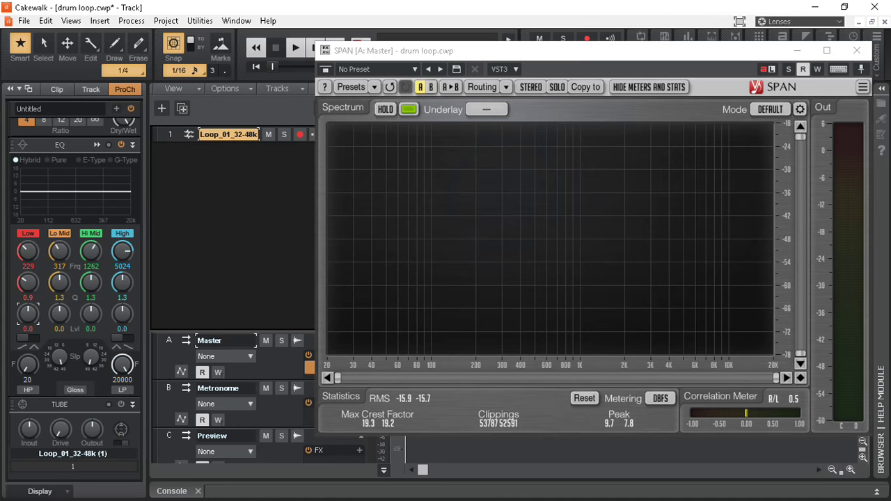
Start playback and shape the High band as a shelf at 1170 Hz with a Q of 0.9 and a level of -6.1 dB.
key("space")
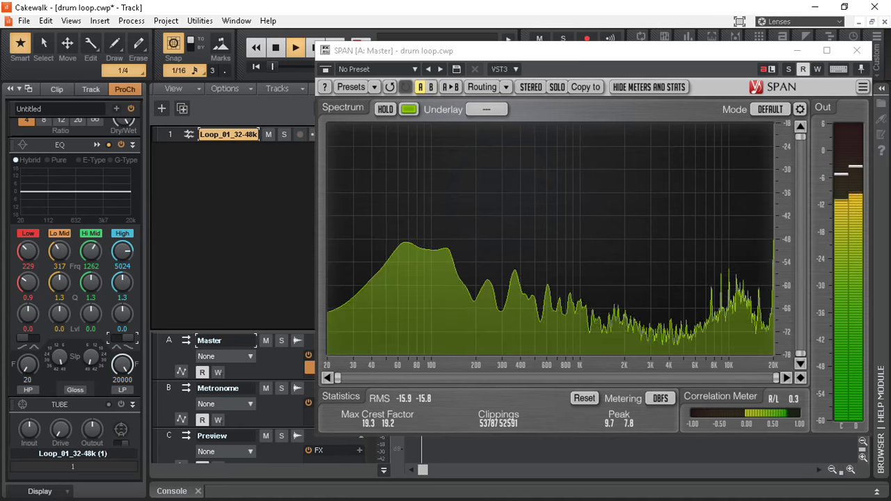
mouse_move(121, 314)
left_mouse_down()
mouse_move(122, 282)
mouse_move(122, 297)
left_mouse_up()
mouse_move(122, 250)
left_mouse_down()
mouse_move(122, 267)
mouse_move(122, 250)
left_mouse_up()
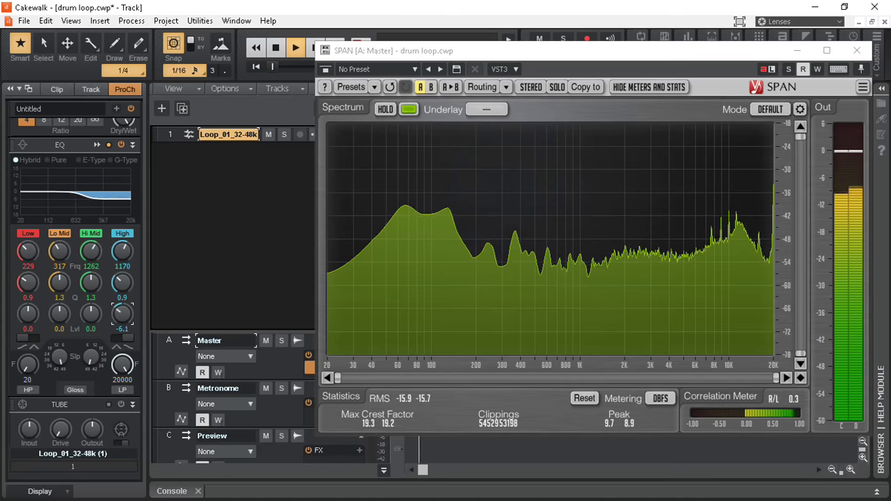
Cut the High shelf to -18.0 dB, boost it to 10.9 dB, and stop playback with the level reset to 0.0 dB.
left_click_drag(122, 313, 122, 337)
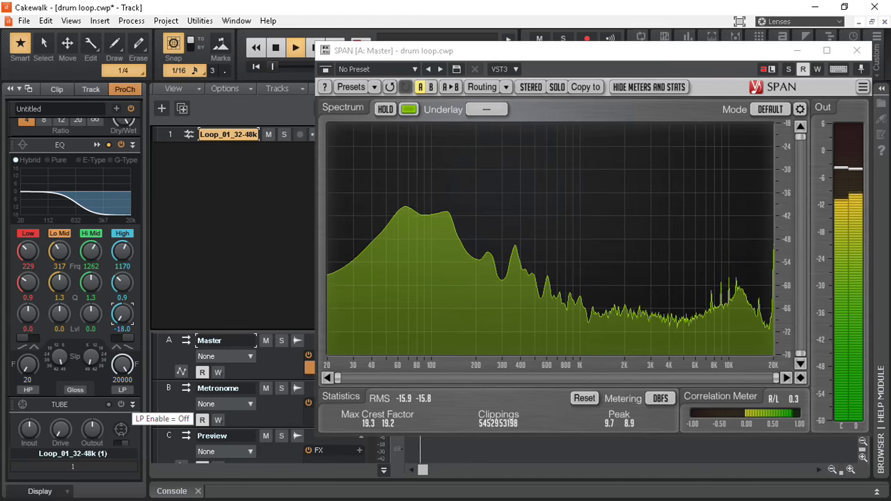
left_click_drag(122, 313, 122, 229)
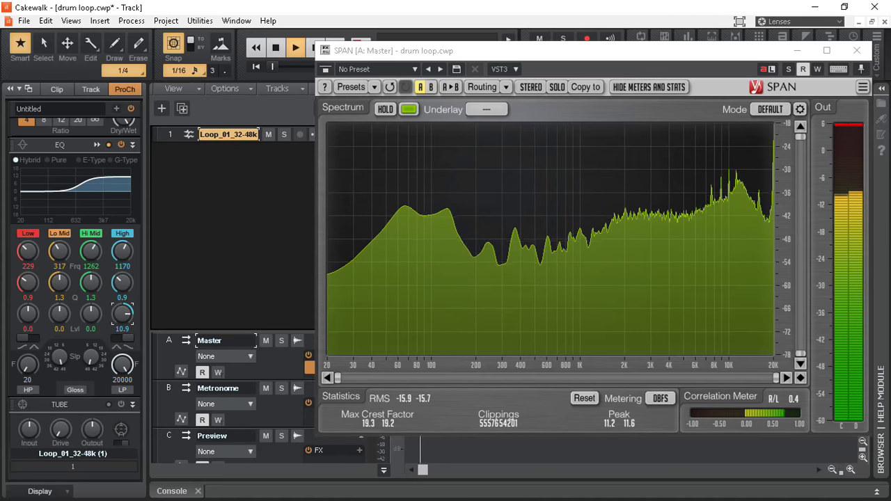
key("space")
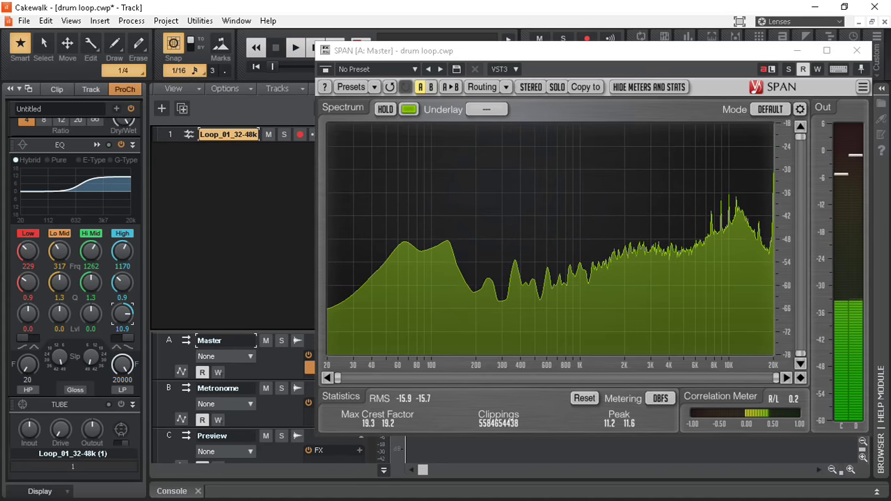
double_click(123, 314)
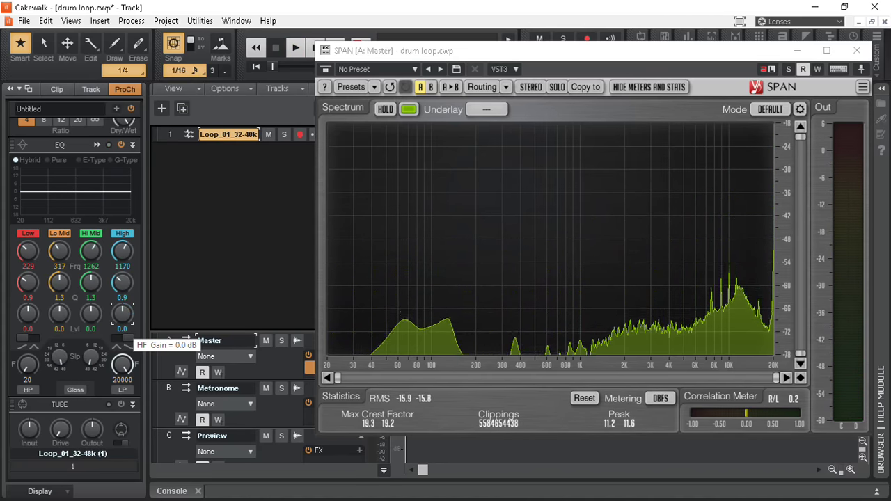